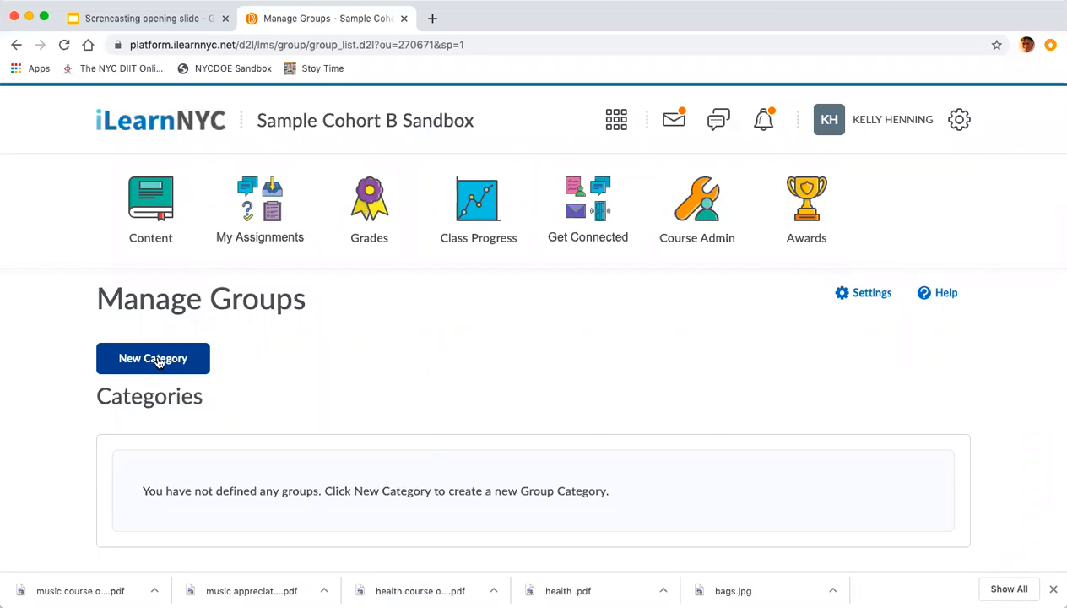
Start a new group category and name it Reading.
click(157, 361)
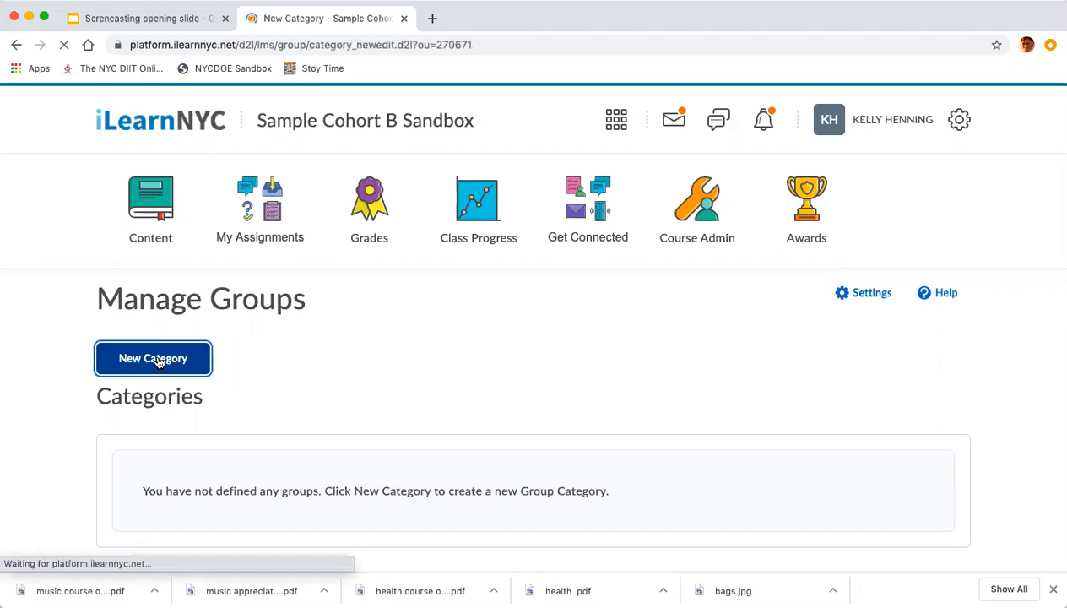
scroll(157, 362, down, 3)
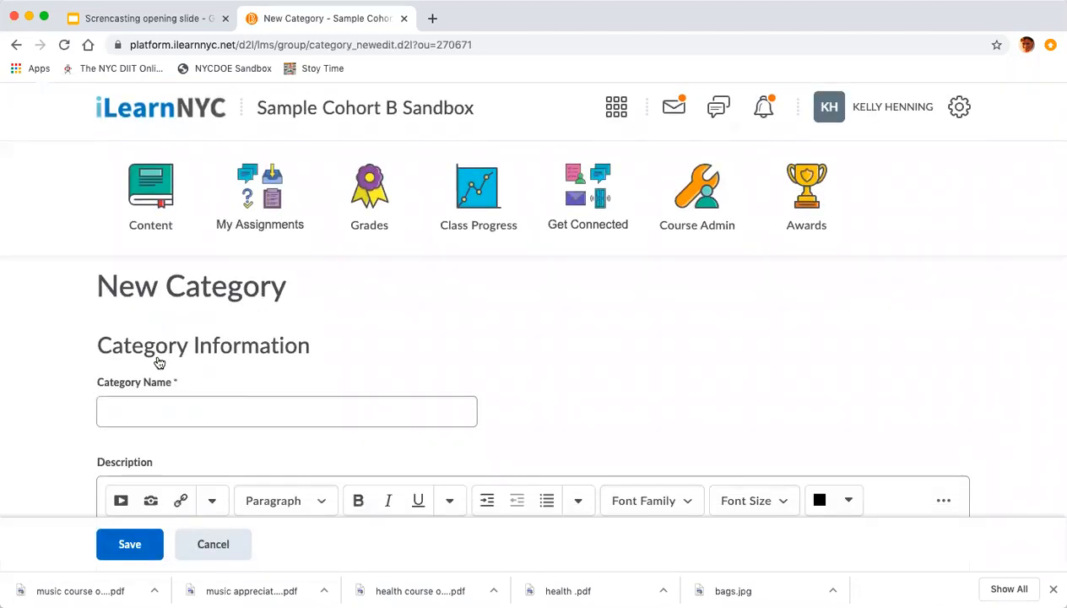
click(130, 333)
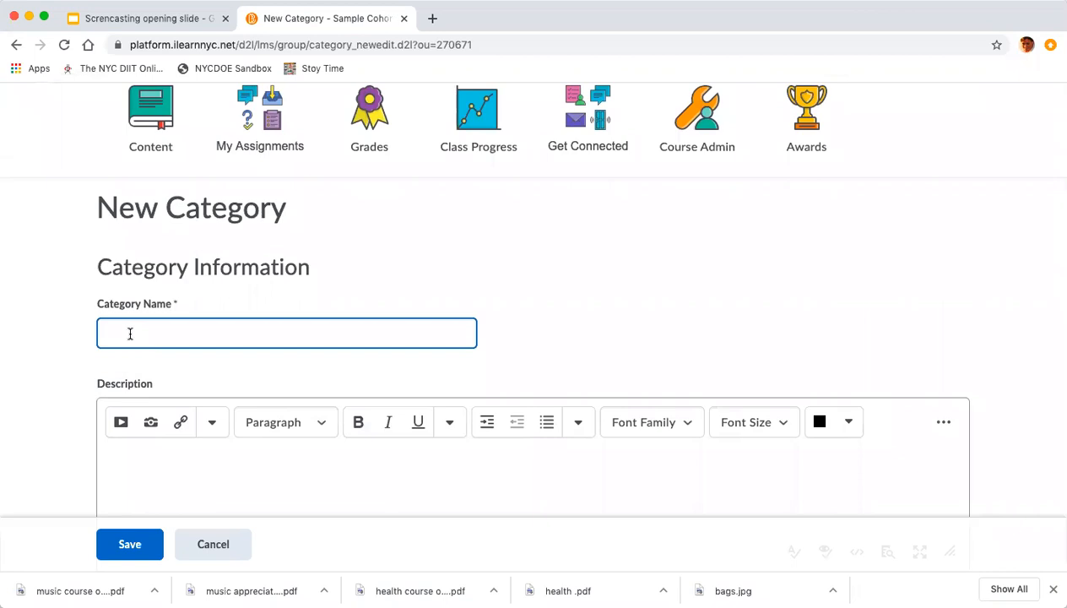
text(Reading)
Review the enrollment type options and set the group prefix to Reading.
scroll(153, 456, down, 2)
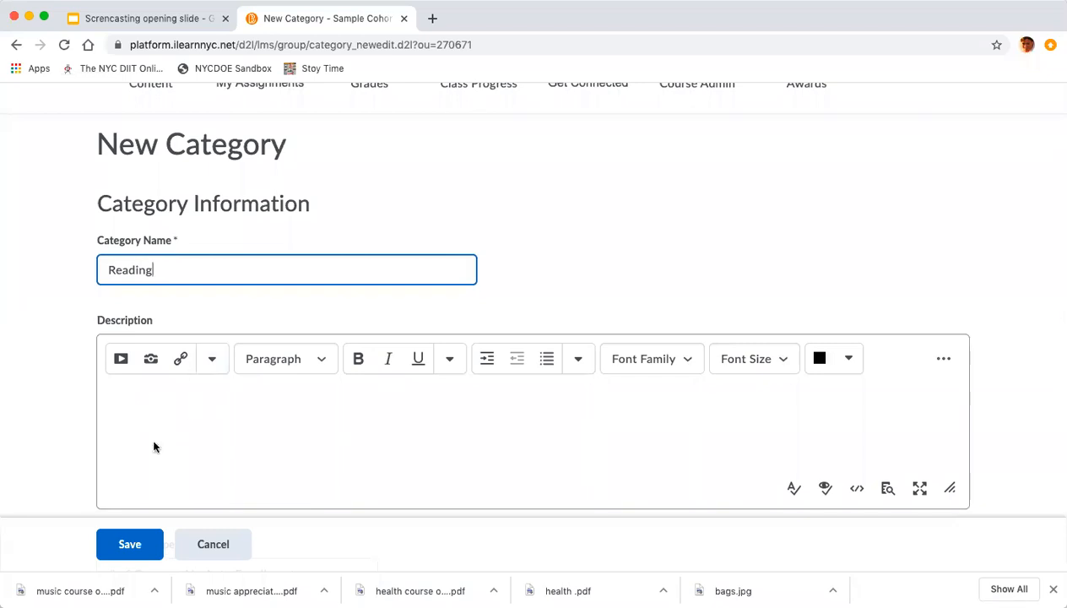
scroll(152, 444, down, 1)
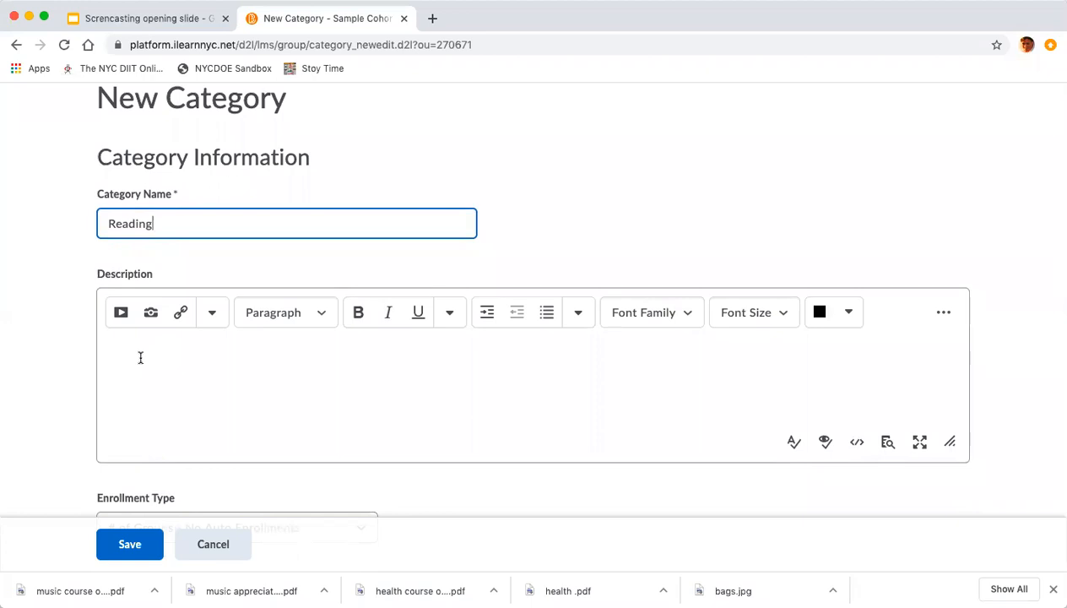
scroll(160, 360, down, 5)
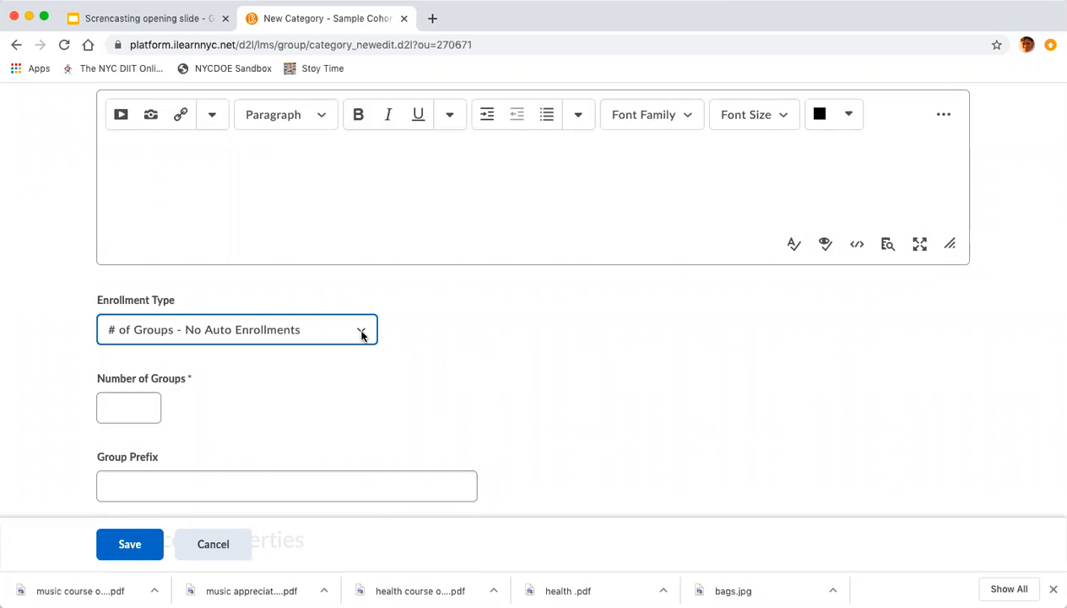
click(362, 335)
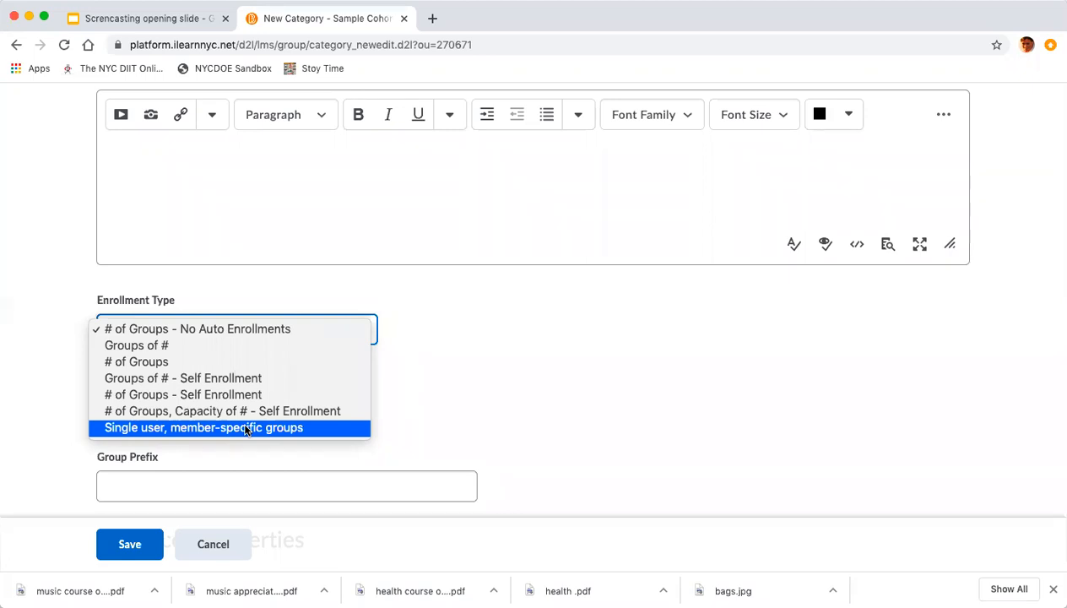
click(211, 494)
click(211, 494)
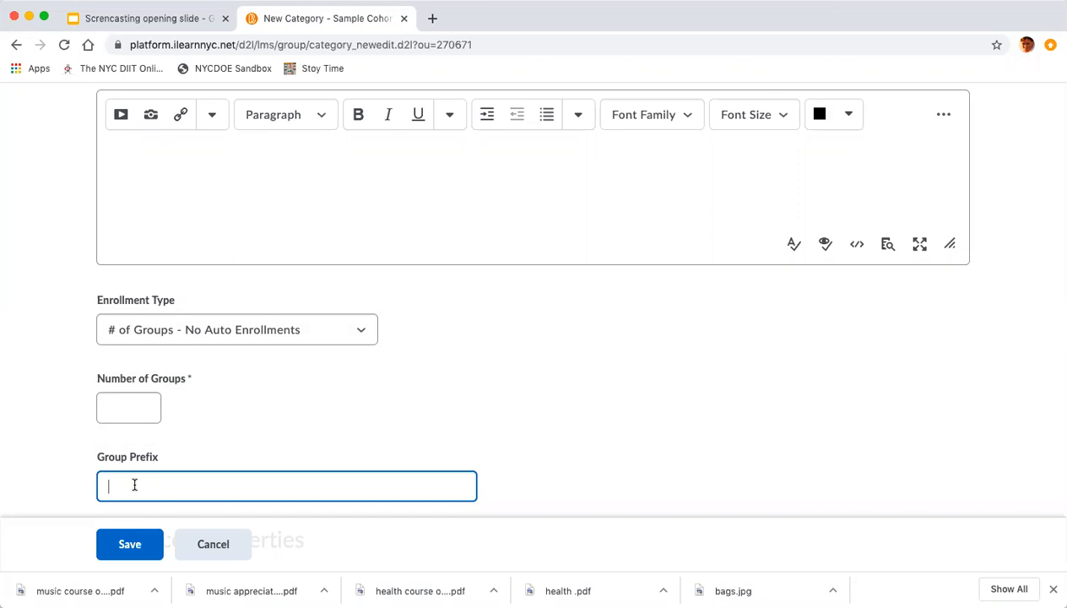
text(Reading)
Set the number of groups to 5.
click(147, 410)
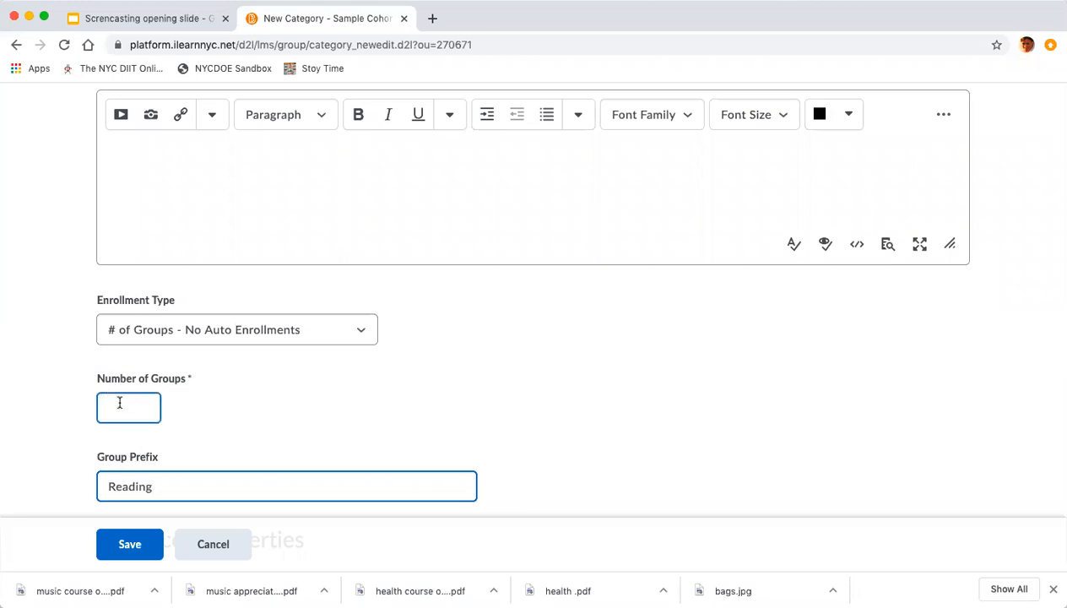
click(113, 407)
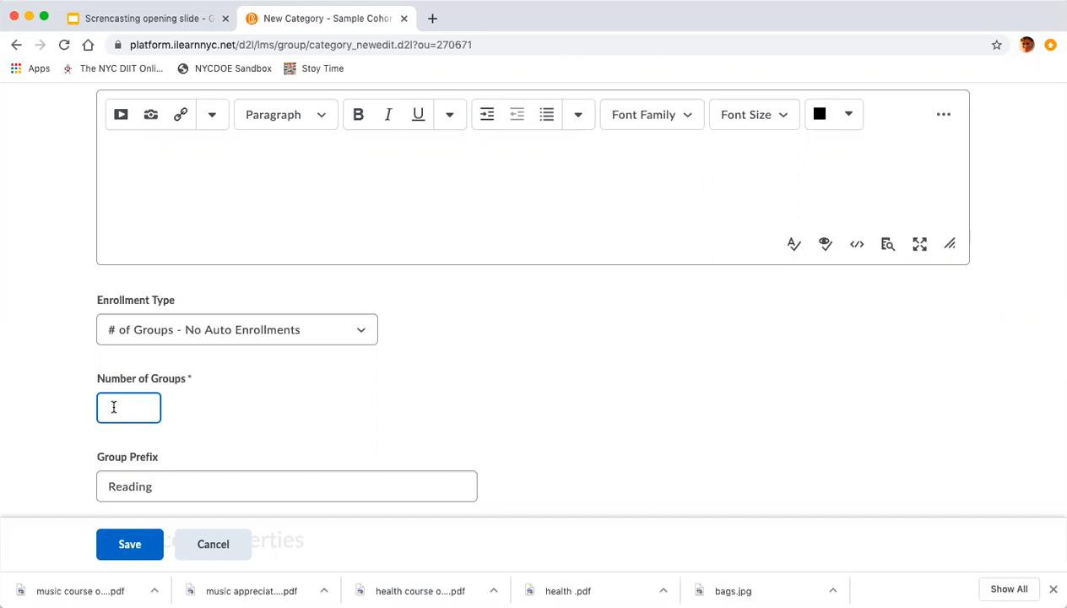
text(5)
scroll(526, 314, down, 5)
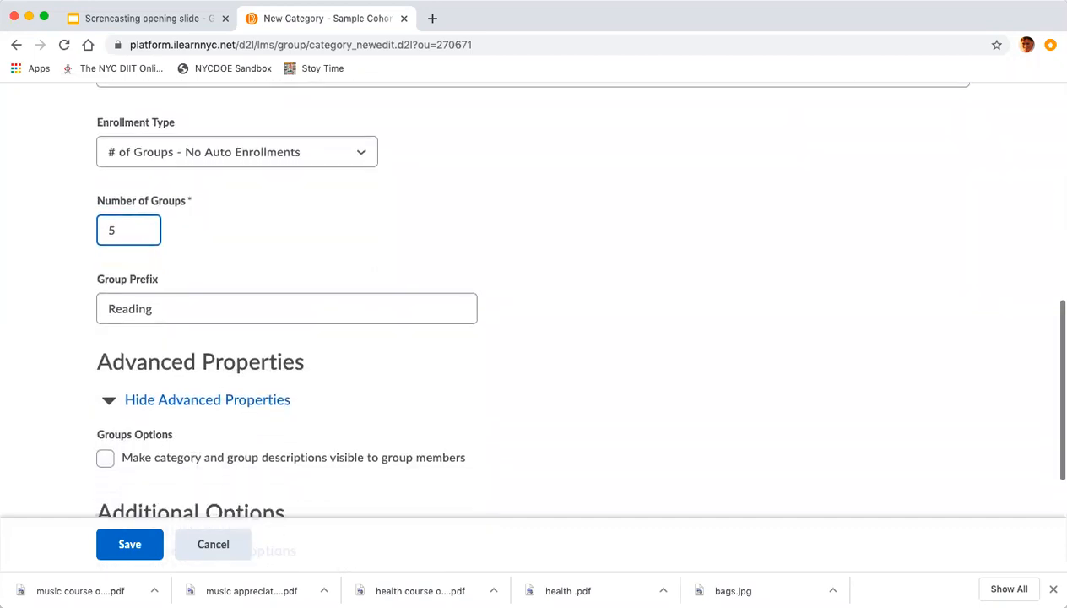
Review the advanced and additional options, then save the new Reading category.
scroll(211, 380, down, 2)
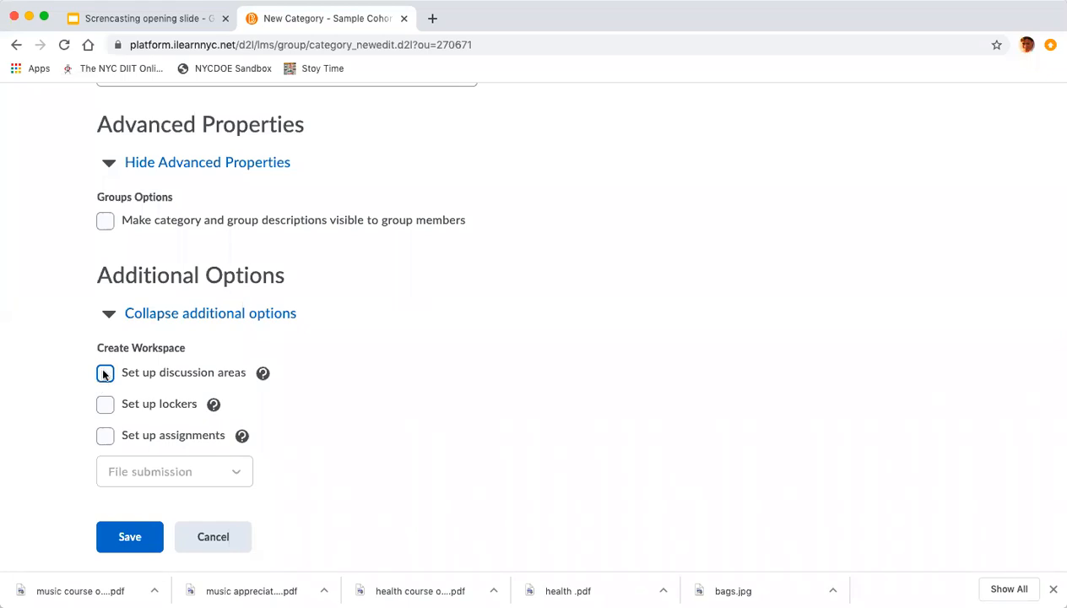
scroll(70, 339, up, 5)
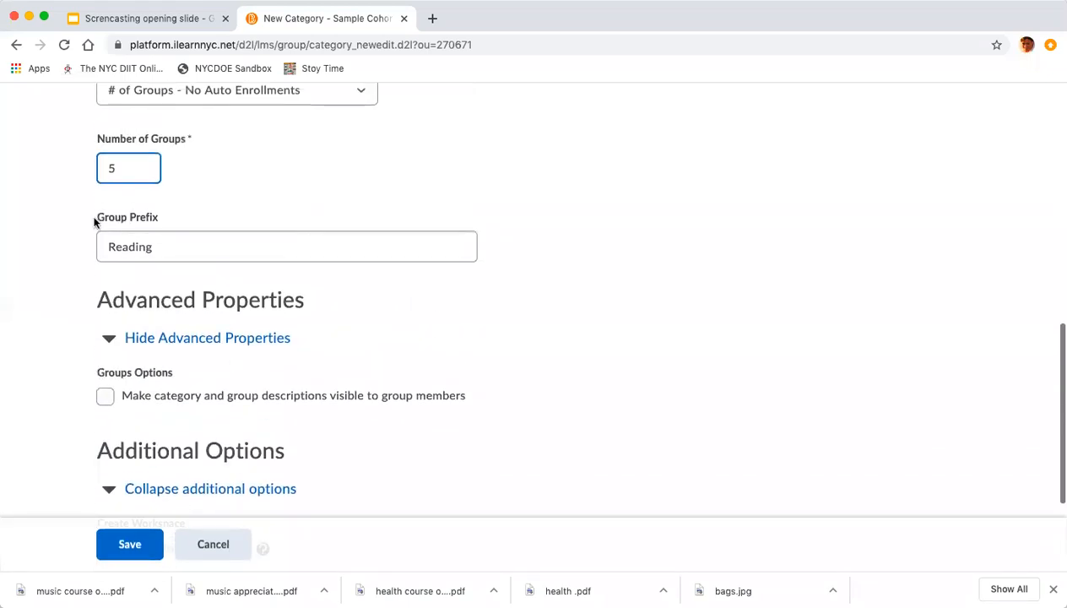
scroll(99, 180, up, 3)
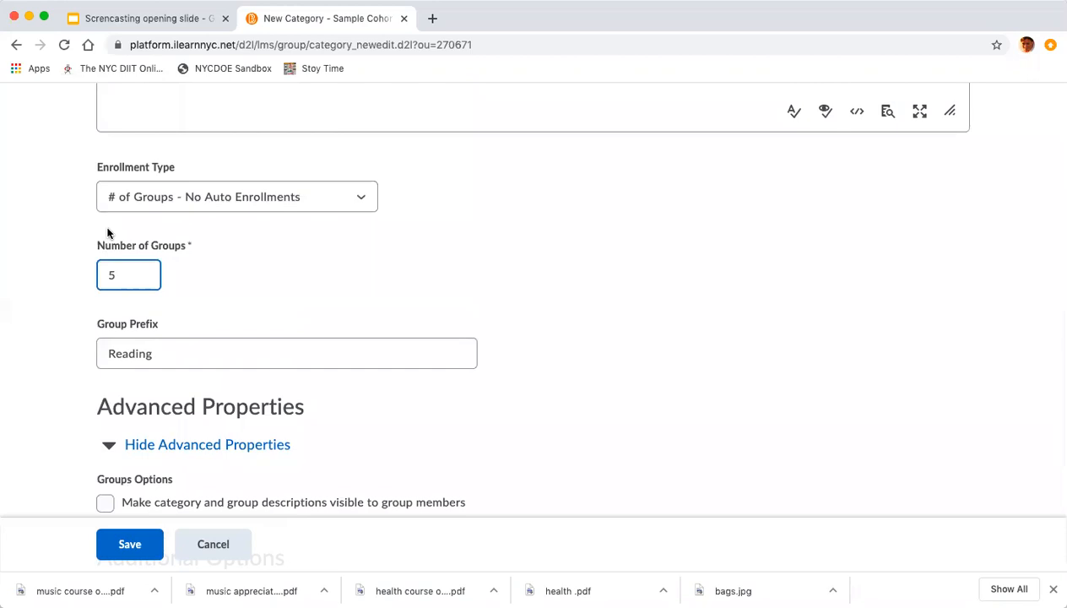
scroll(107, 228, up, 4)
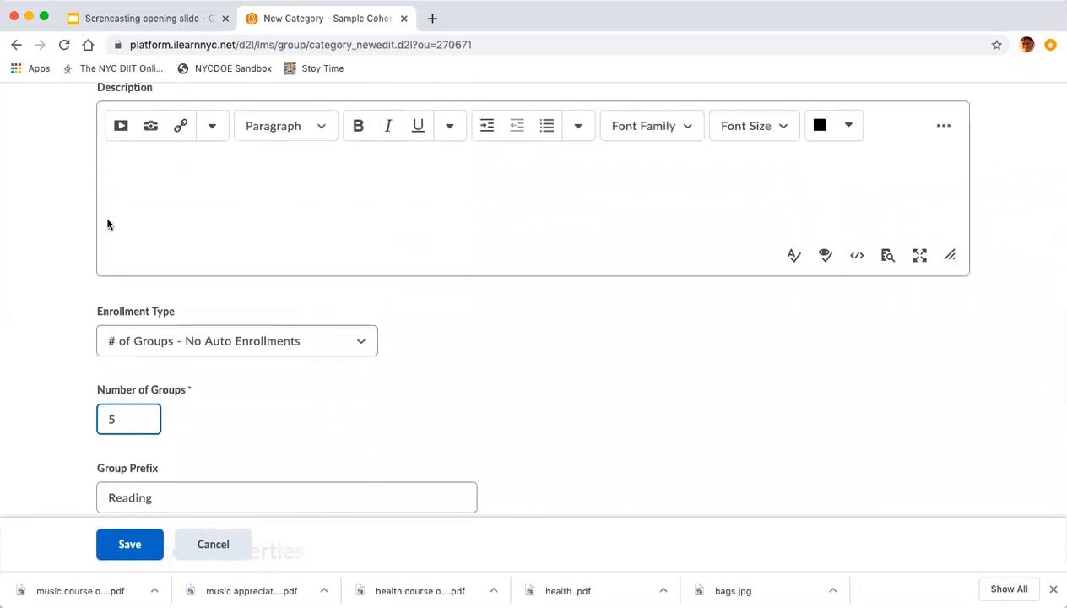
scroll(108, 222, down, 12)
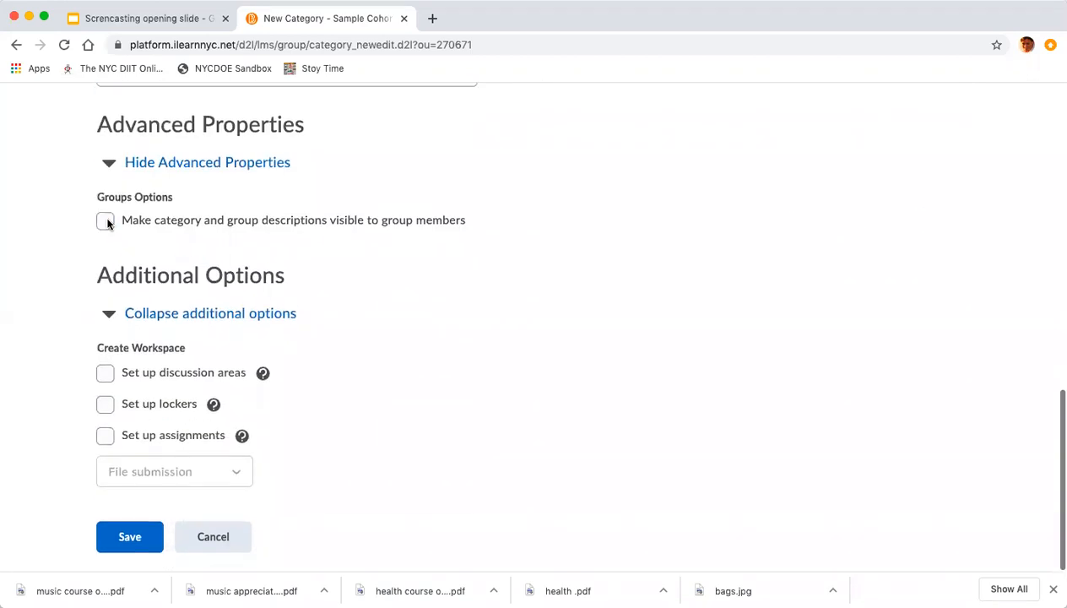
click(131, 537)
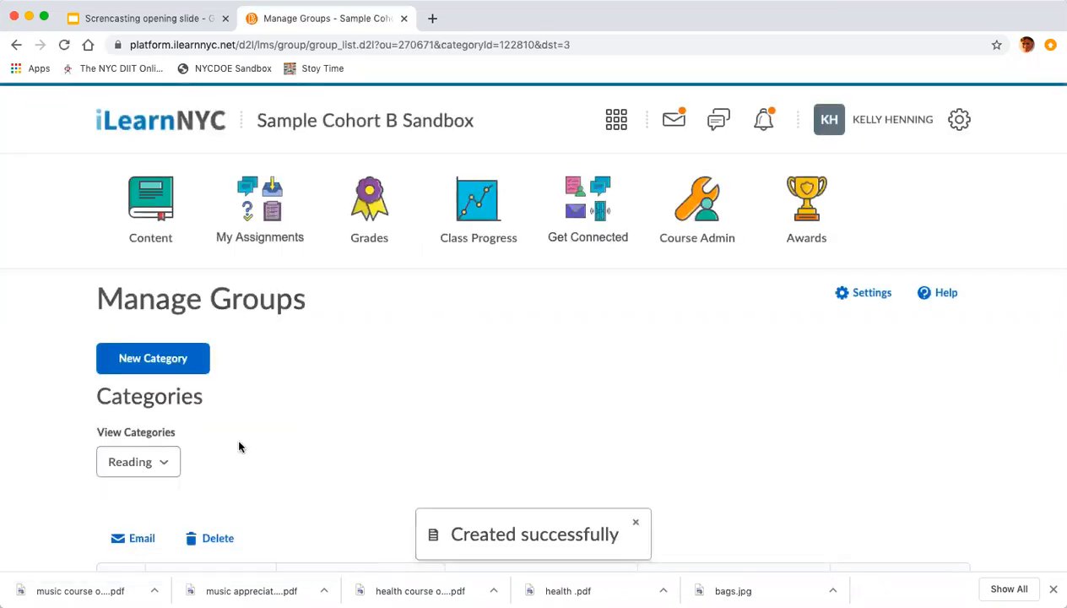
Open the Reading 1 group and go to its user enrollment page.
scroll(239, 446, down, 3)
scroll(239, 446, down, 1)
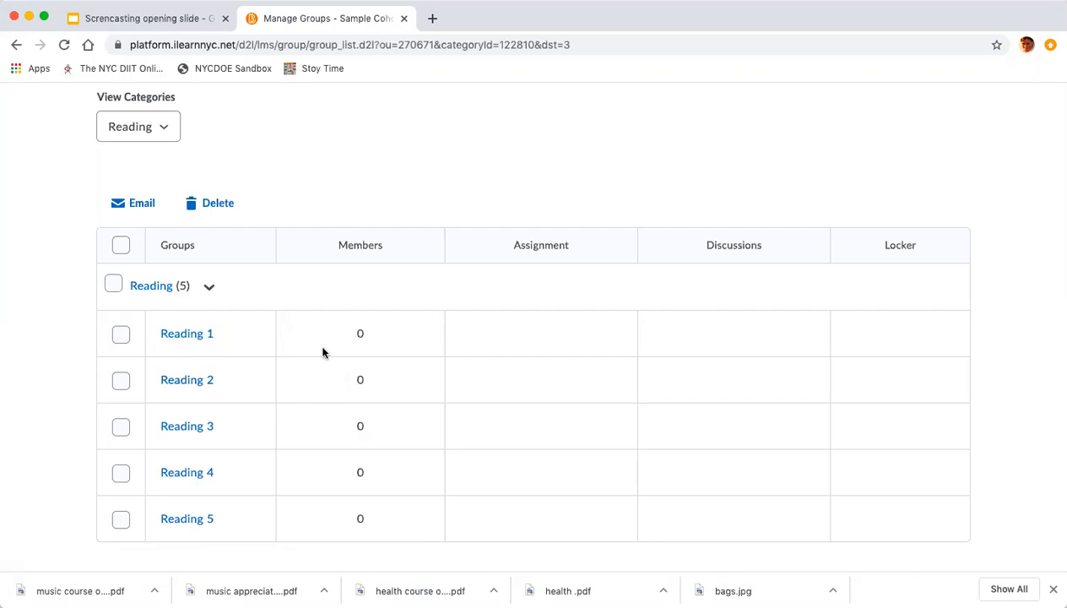
click(194, 336)
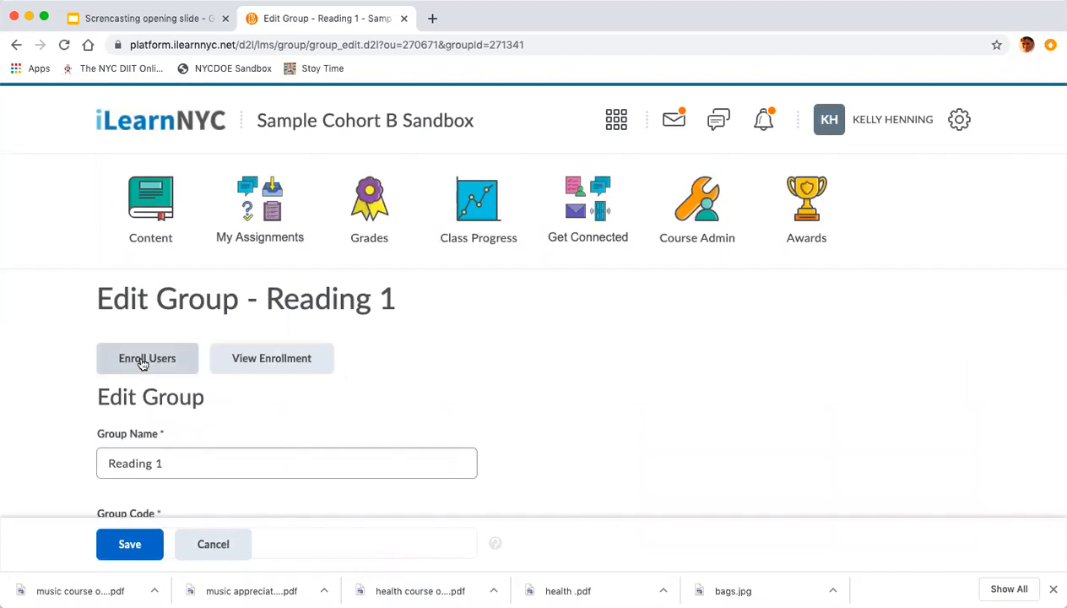
click(143, 363)
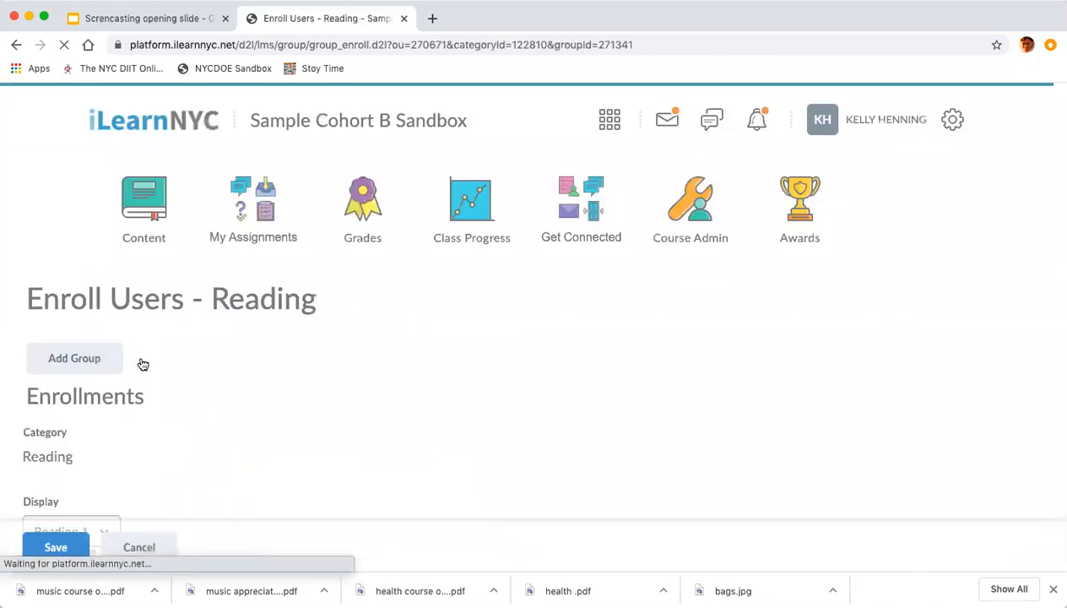
Enroll demo students 15, 17 and 19 in Reading 1 and save.
scroll(142, 364, down, 5)
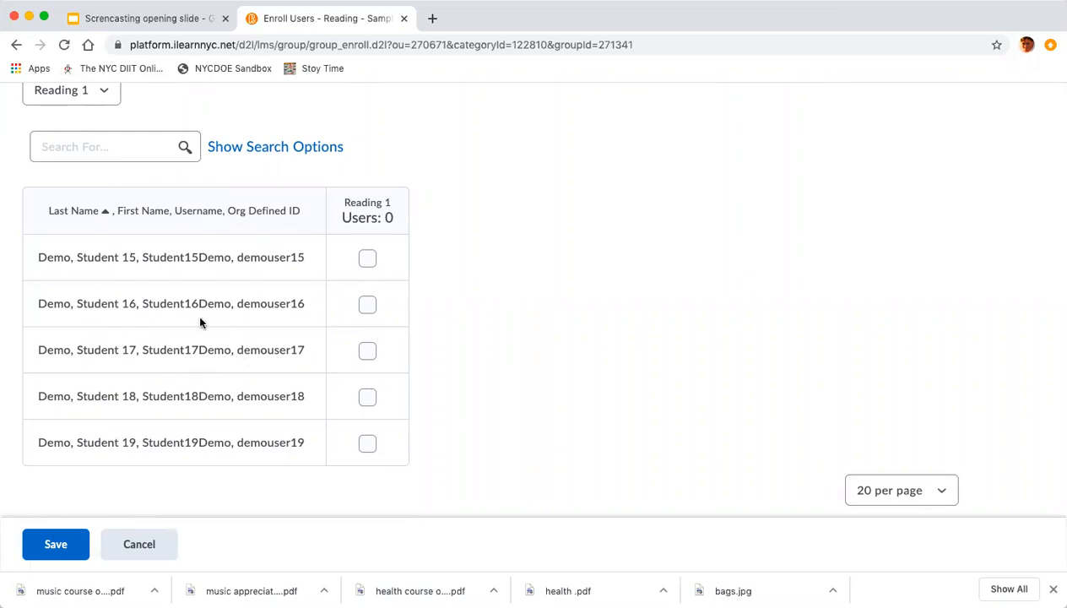
click(367, 258)
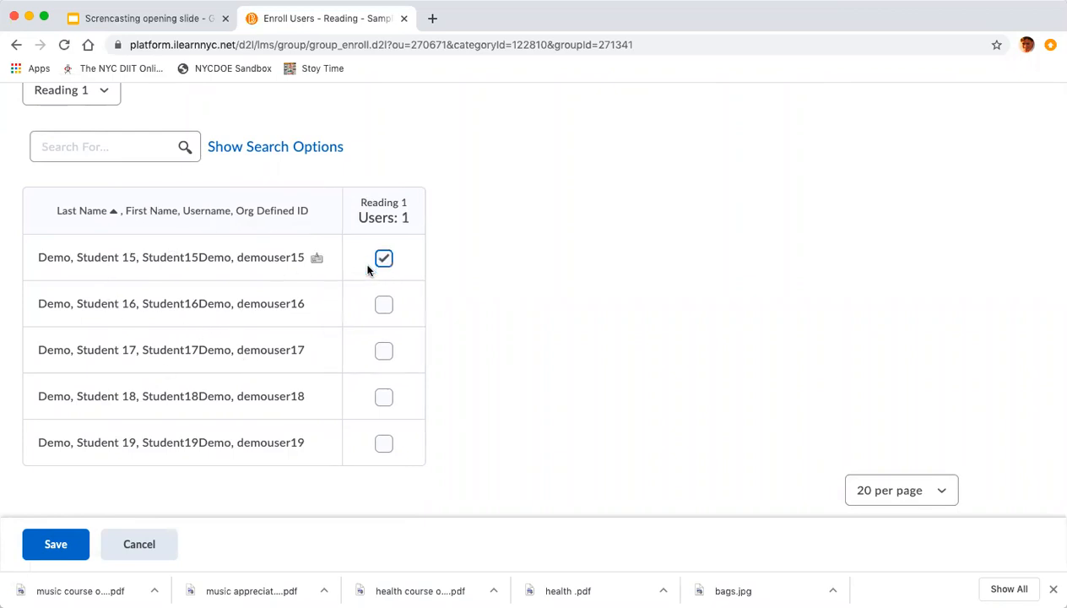
click(384, 351)
click(384, 441)
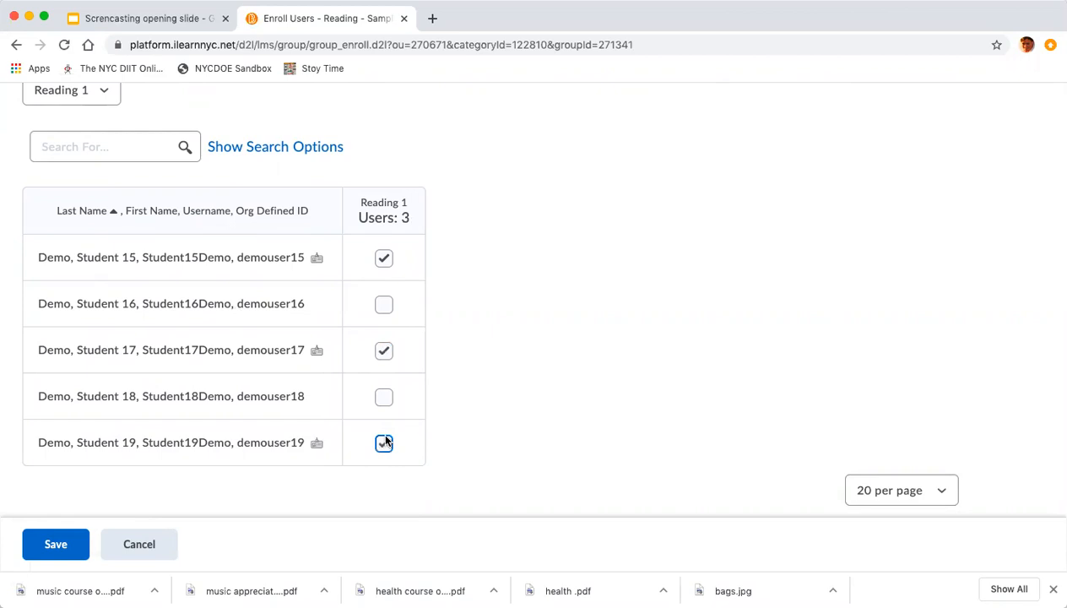
click(62, 544)
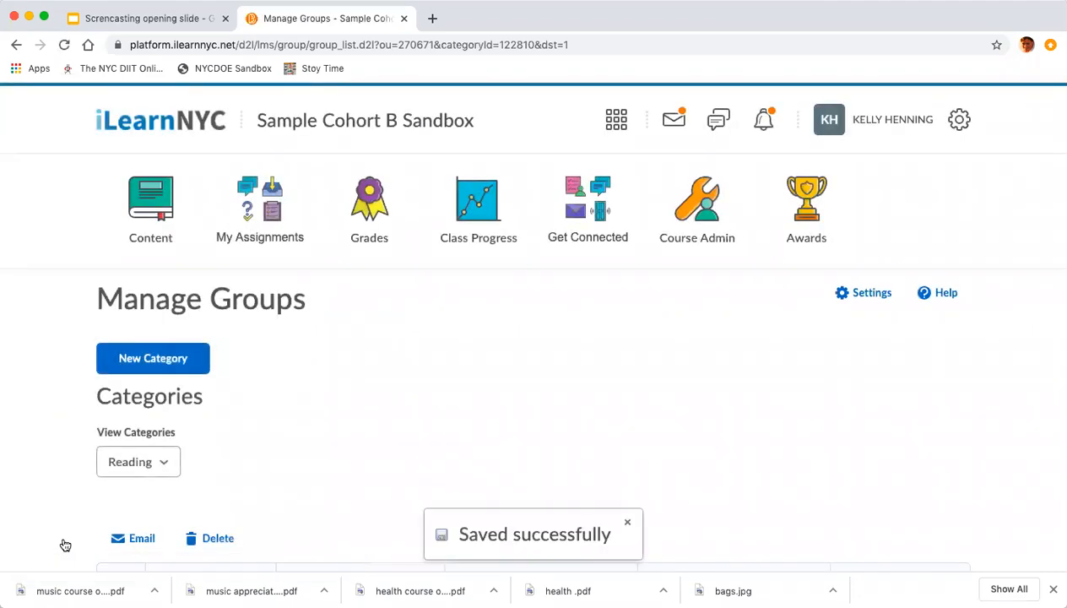
Open the Reading 2 group and go to its user enrollment page.
scroll(199, 426, down, 5)
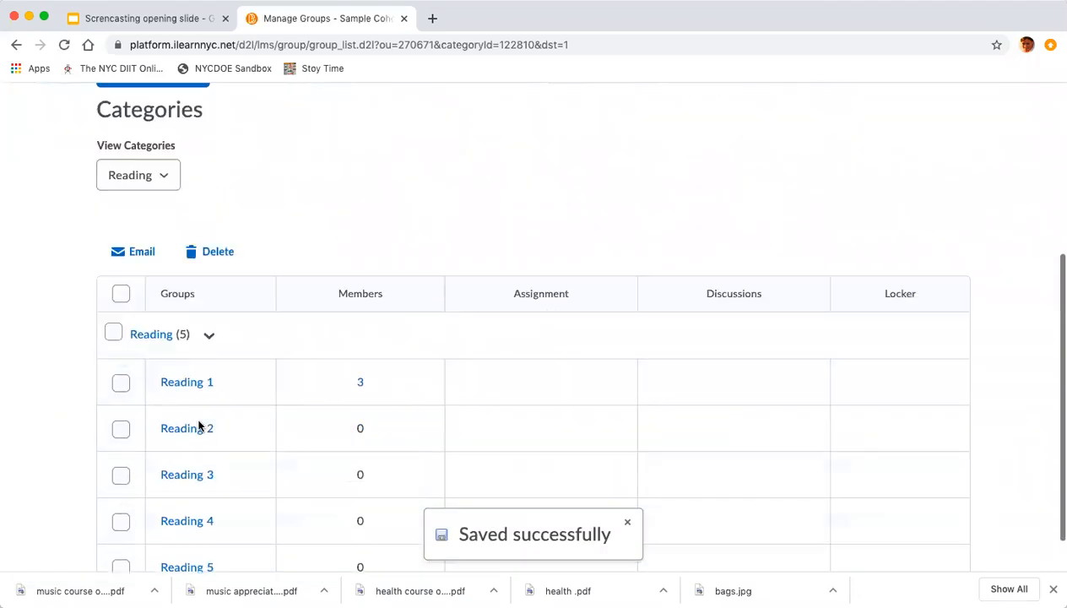
click(198, 381)
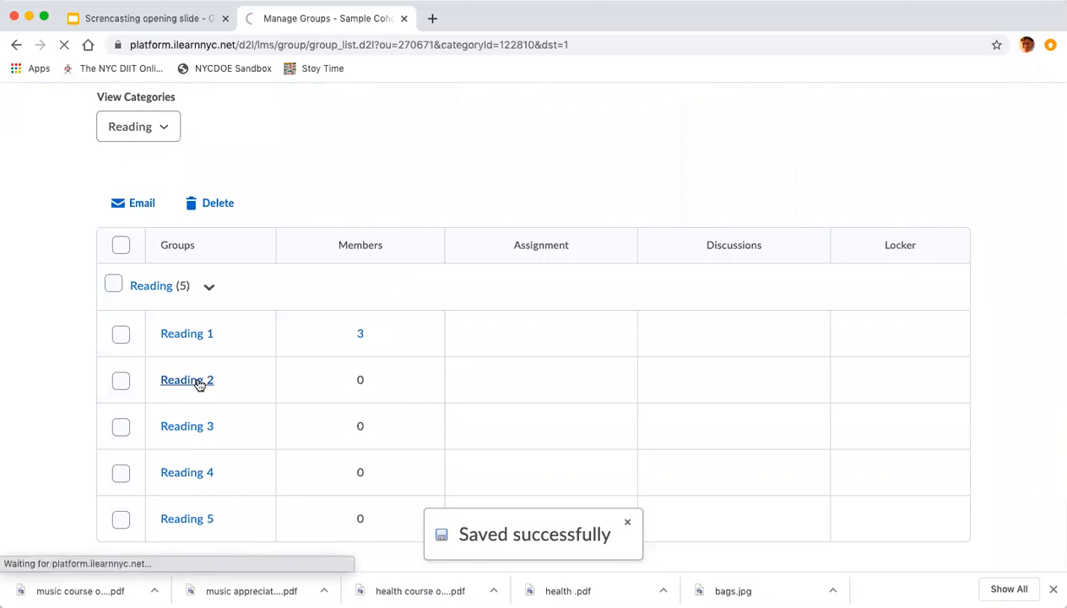
scroll(200, 385, down, 5)
scroll(181, 211, up, 5)
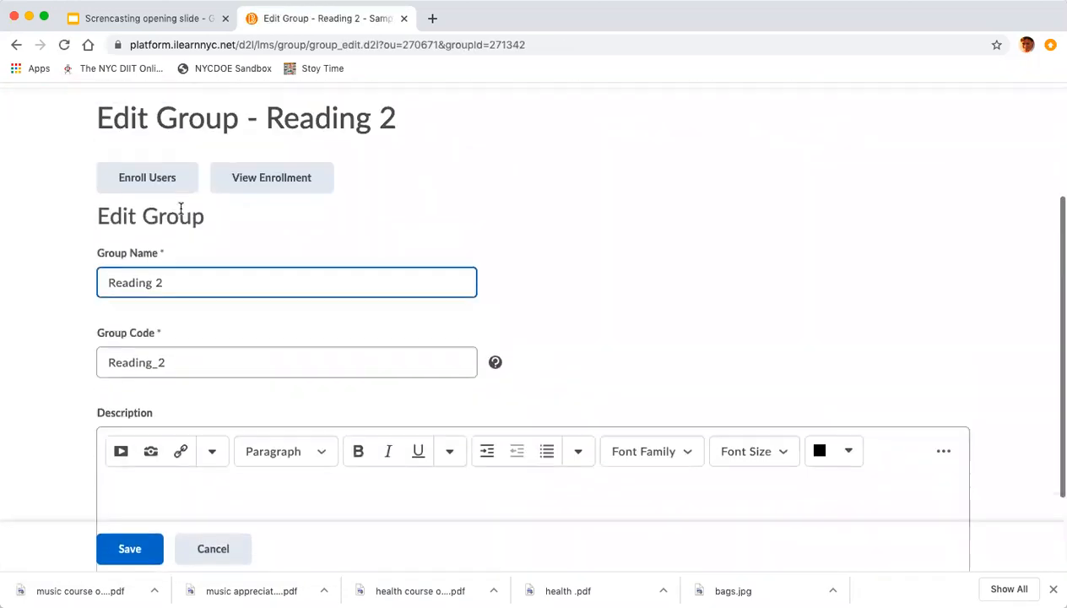
click(156, 274)
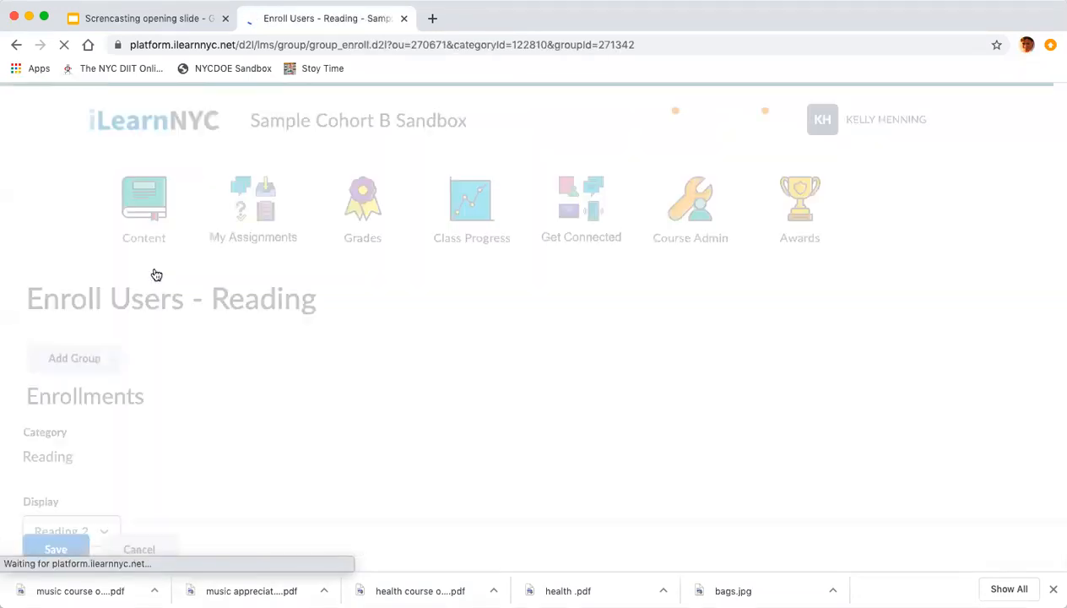
Enroll demo student 16 in Reading 2 and save.
scroll(226, 371, down, 5)
scroll(226, 371, down, 3)
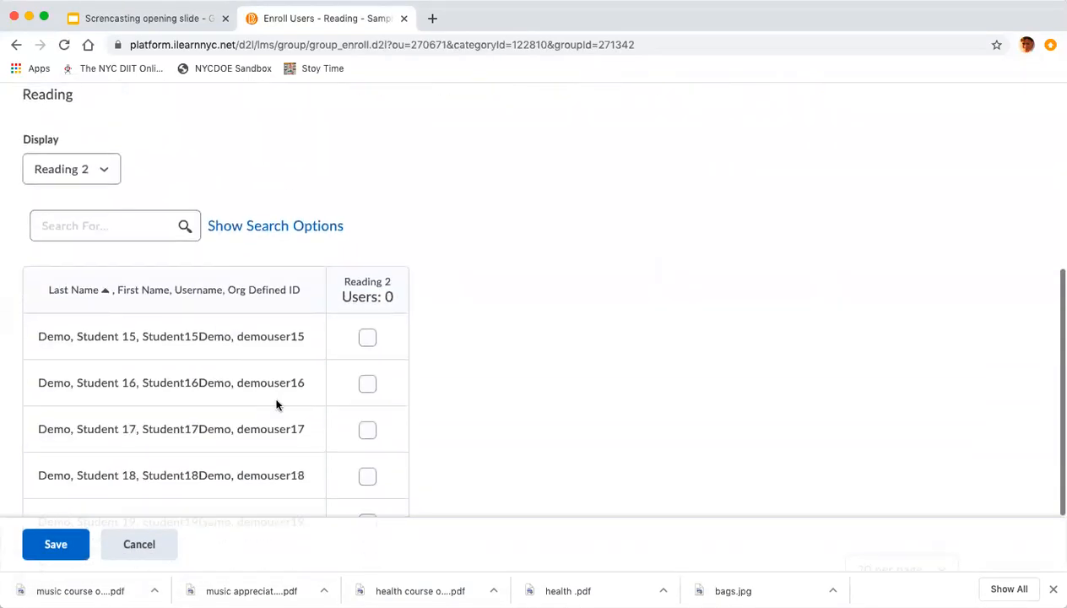
click(363, 388)
click(58, 542)
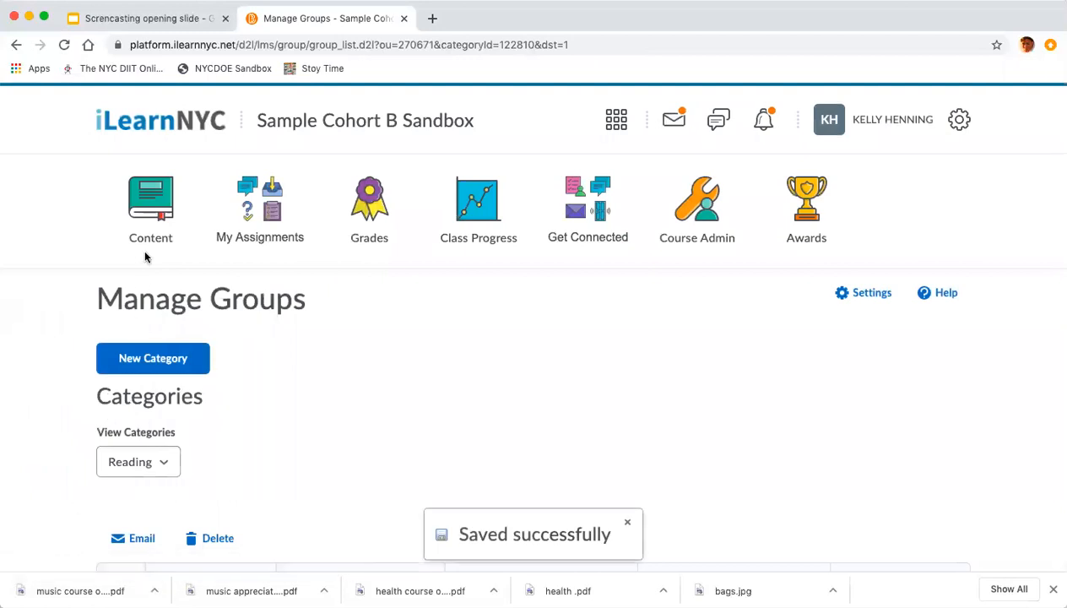
Open the course content and expand the Reading unit's The Dot lesson.
click(150, 202)
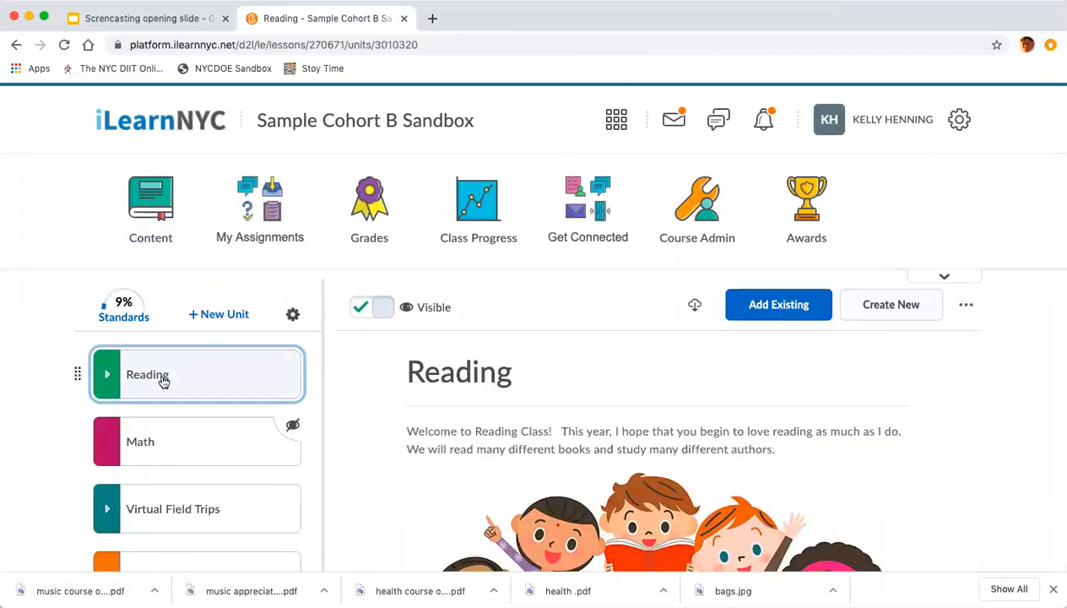
click(163, 382)
click(168, 445)
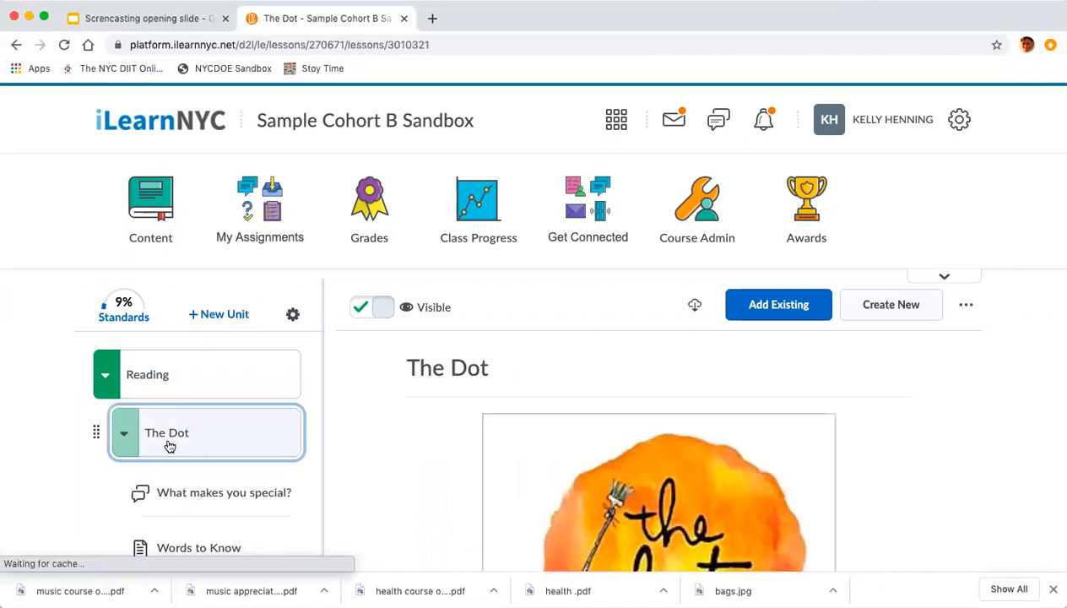
Open the Practice The Digital Cards topic in The Dot lesson and bring up its release conditions.
scroll(151, 472, down, 5)
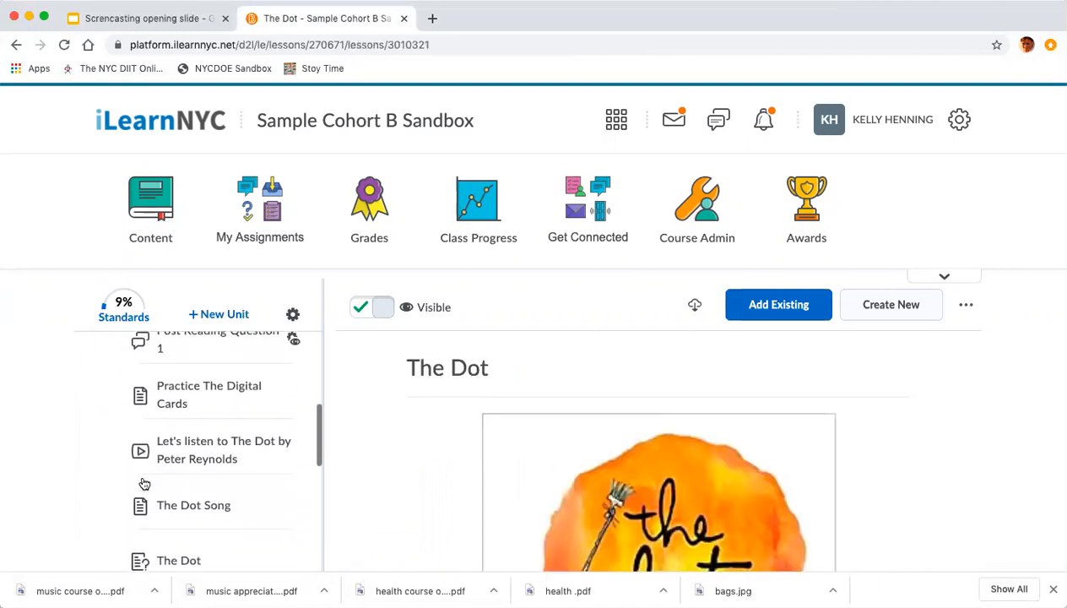
click(199, 411)
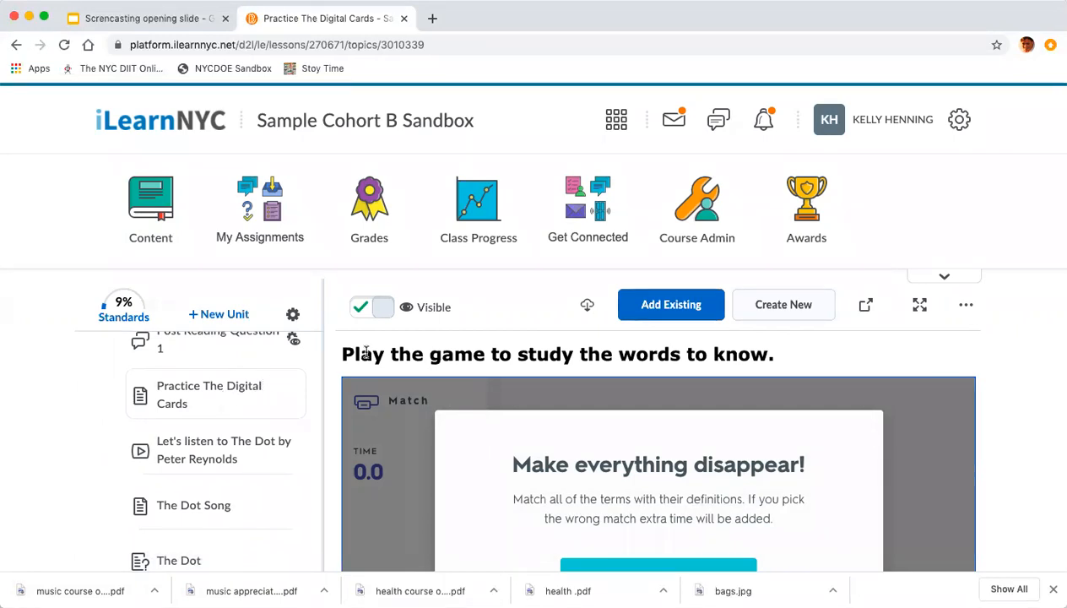
click(968, 307)
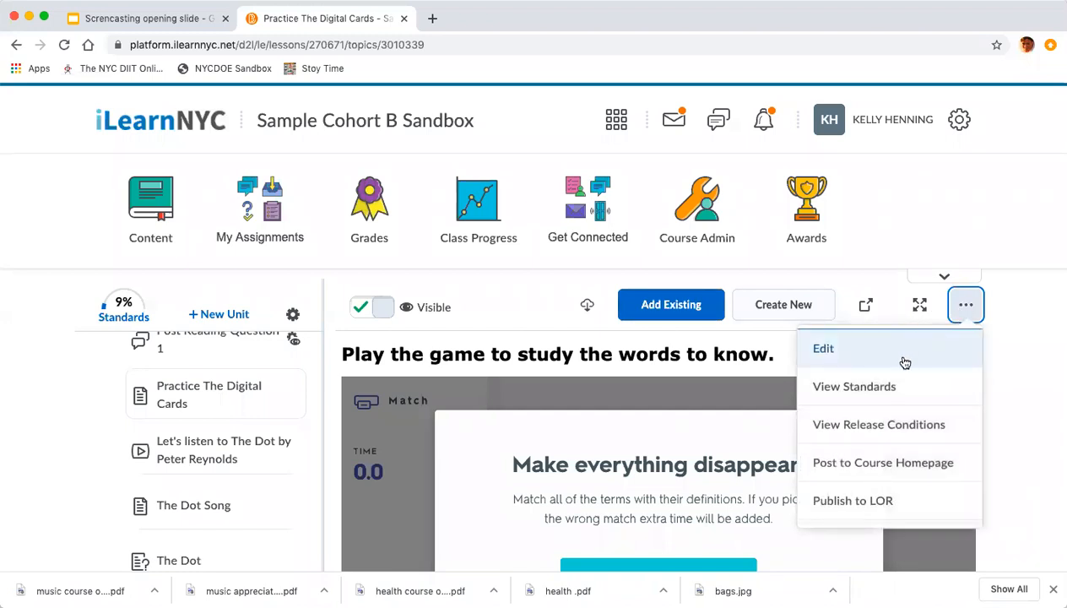
click(864, 427)
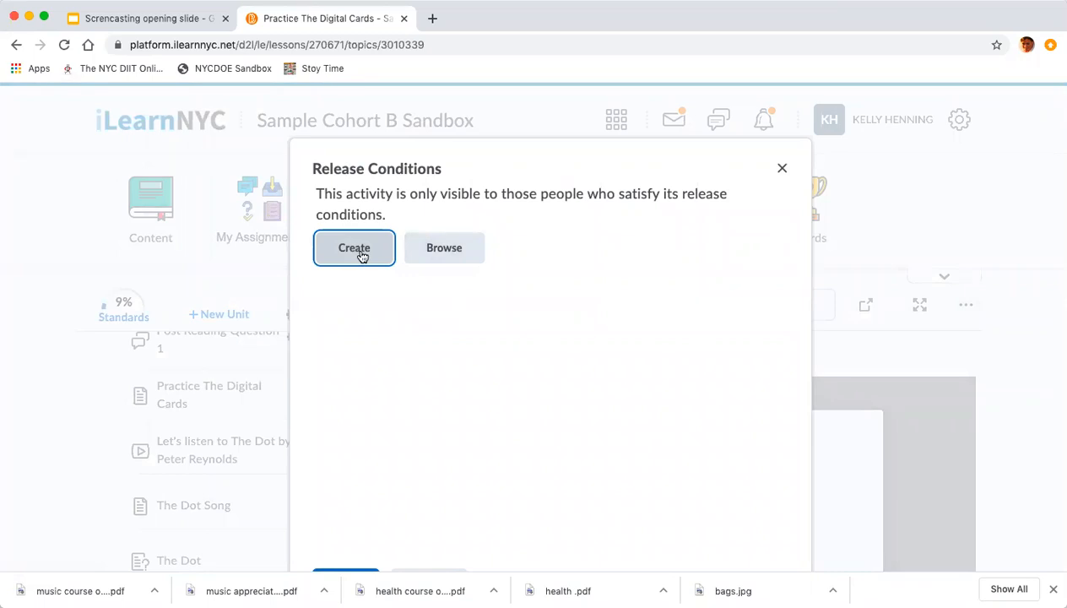
Create a Group enrollment release condition for the Reading 1 group on this topic and save it.
click(361, 255)
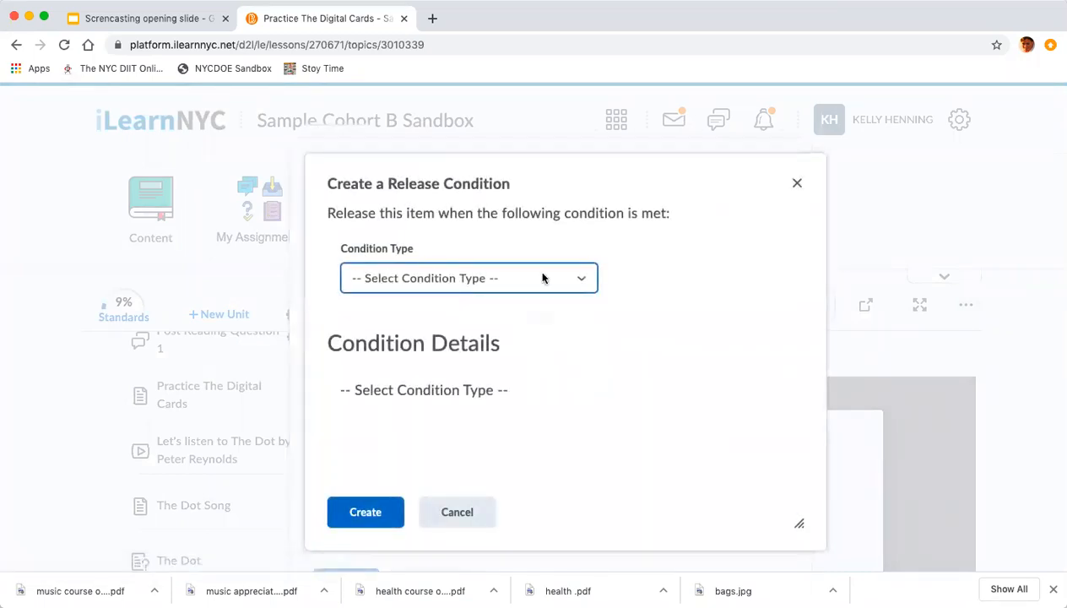
click(574, 279)
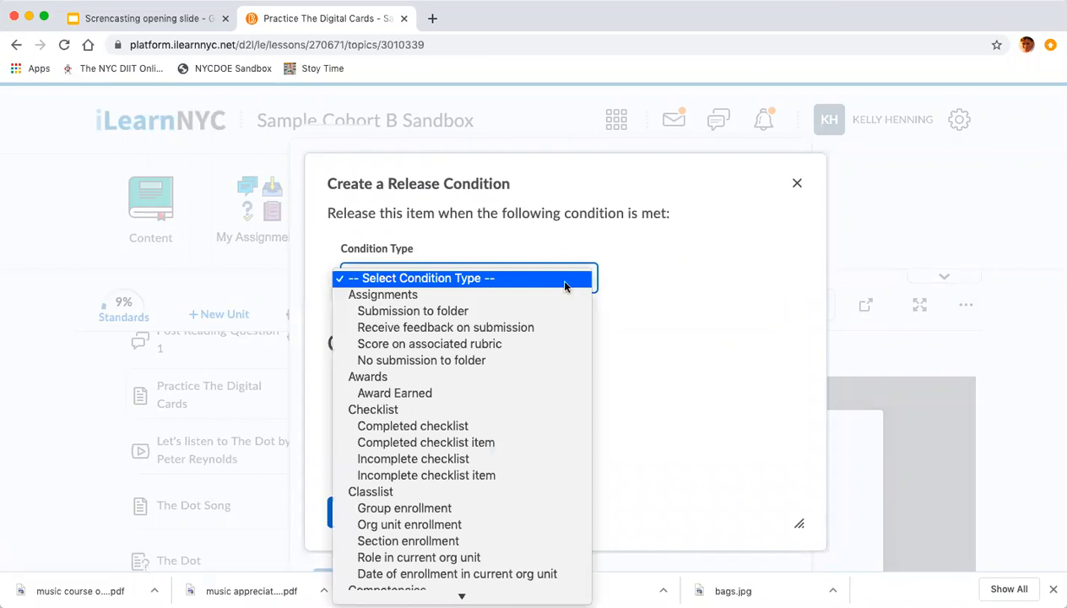
scroll(450, 388, down, 2)
scroll(450, 389, down, 1)
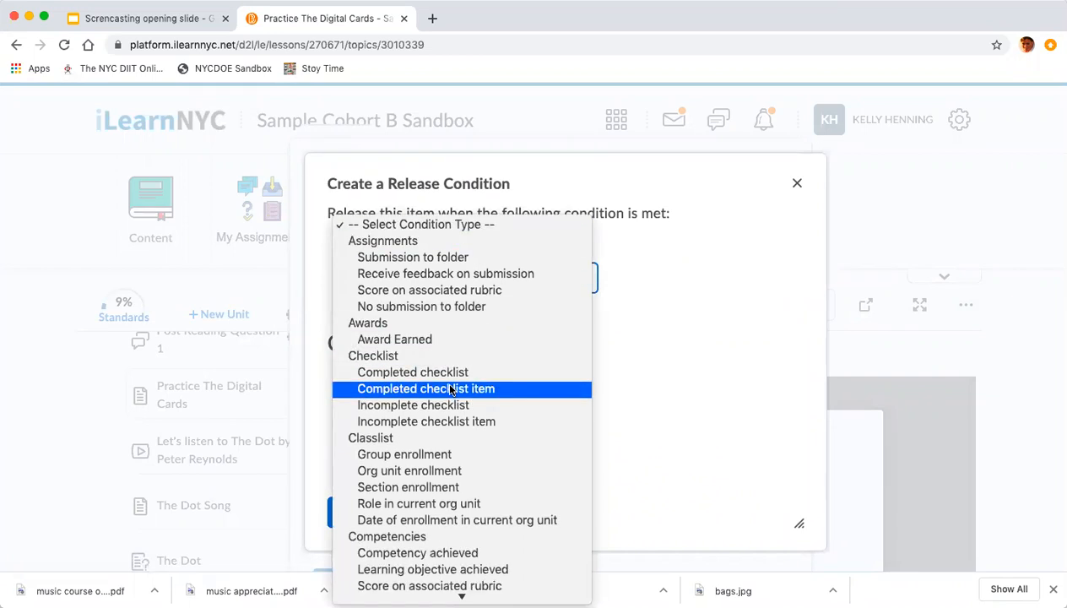
click(396, 458)
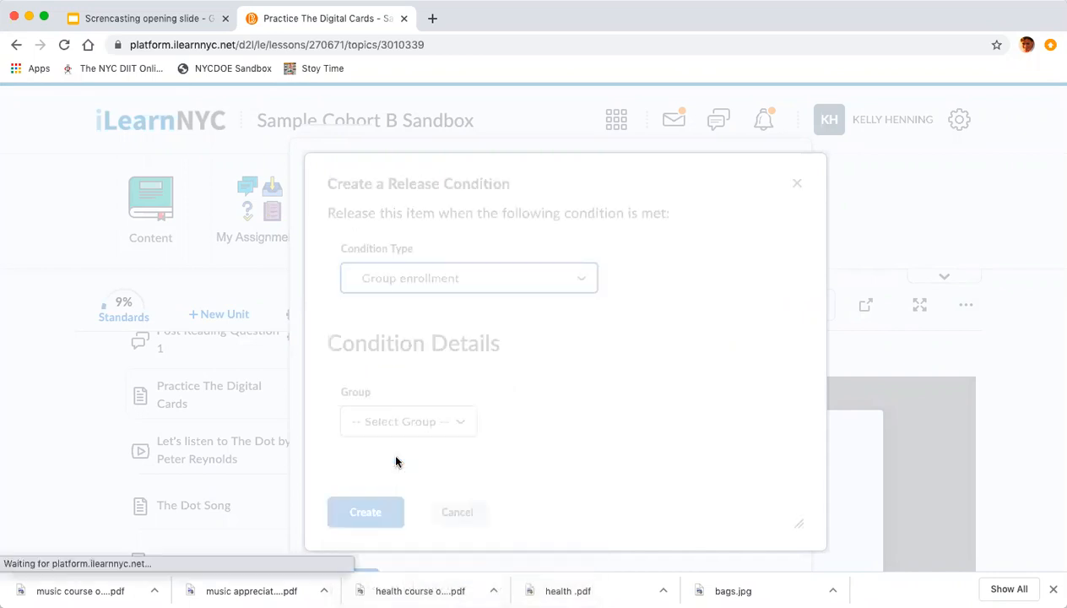
click(460, 426)
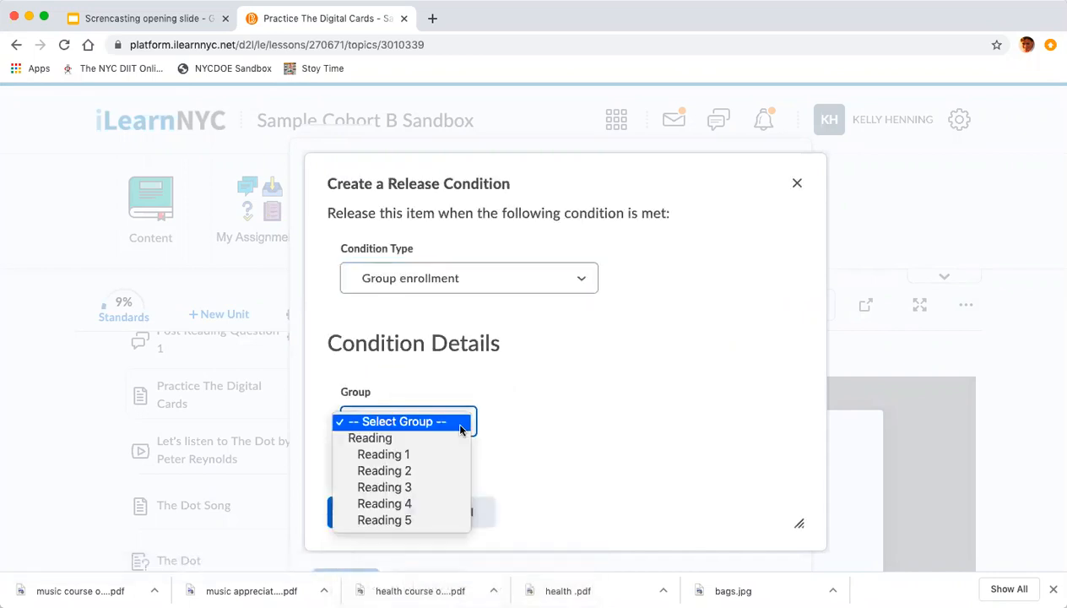
click(408, 456)
click(366, 511)
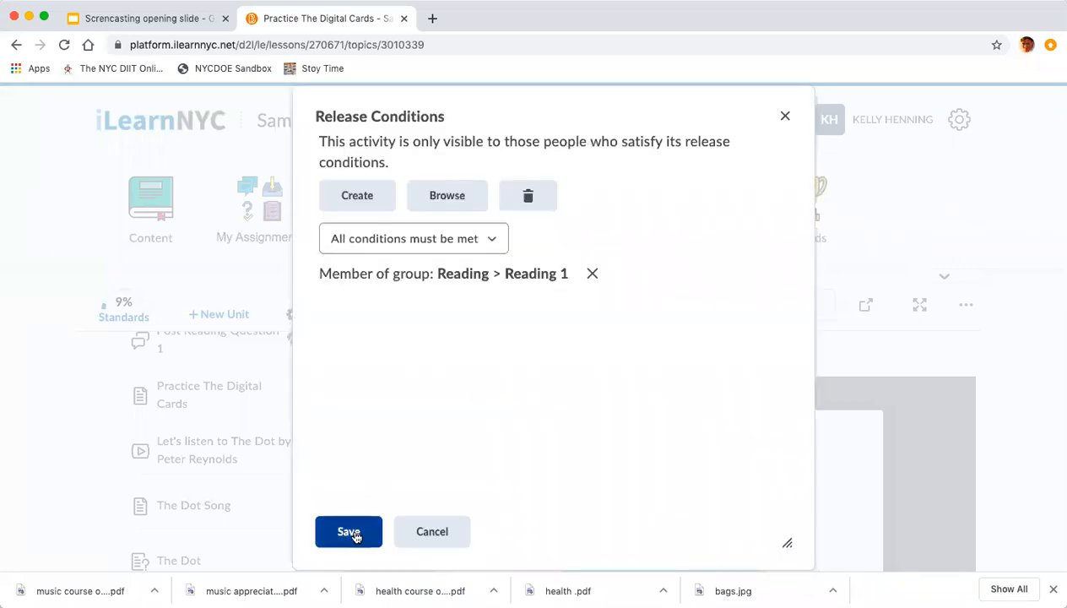
click(353, 532)
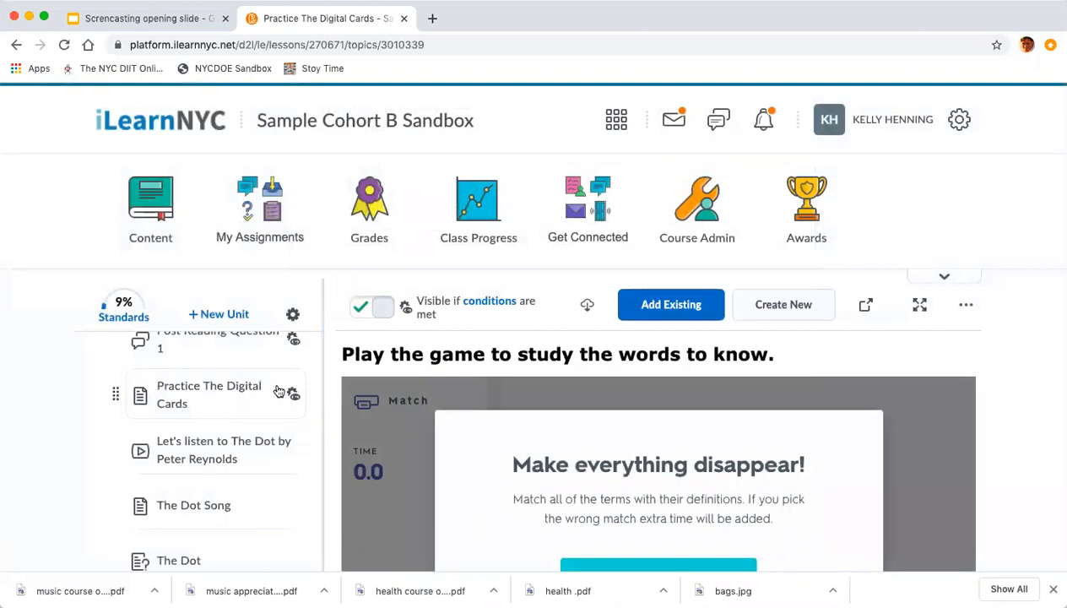
mouse_move(296, 400)
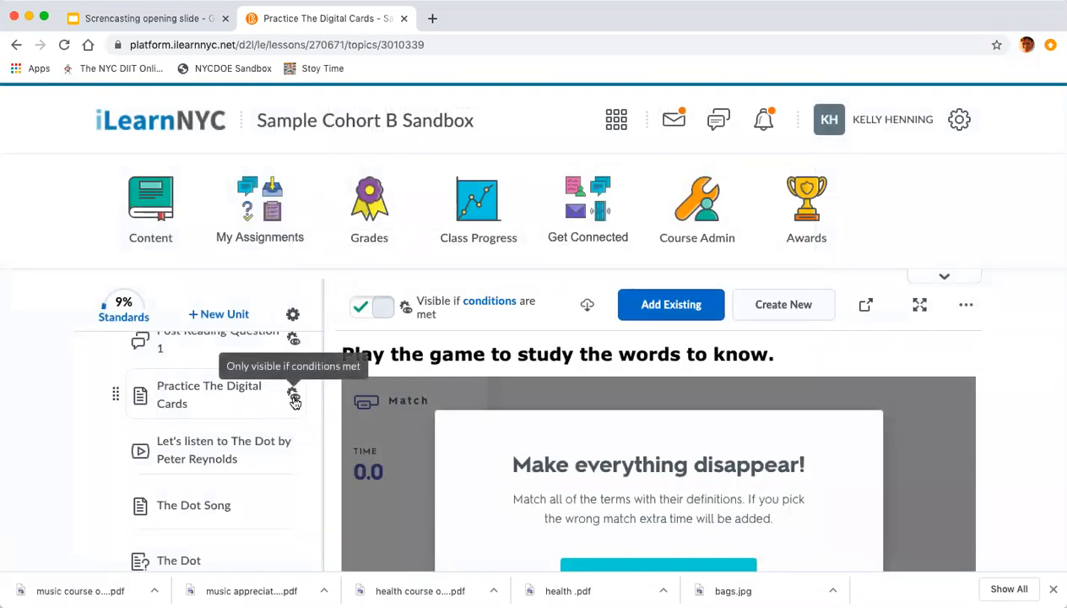